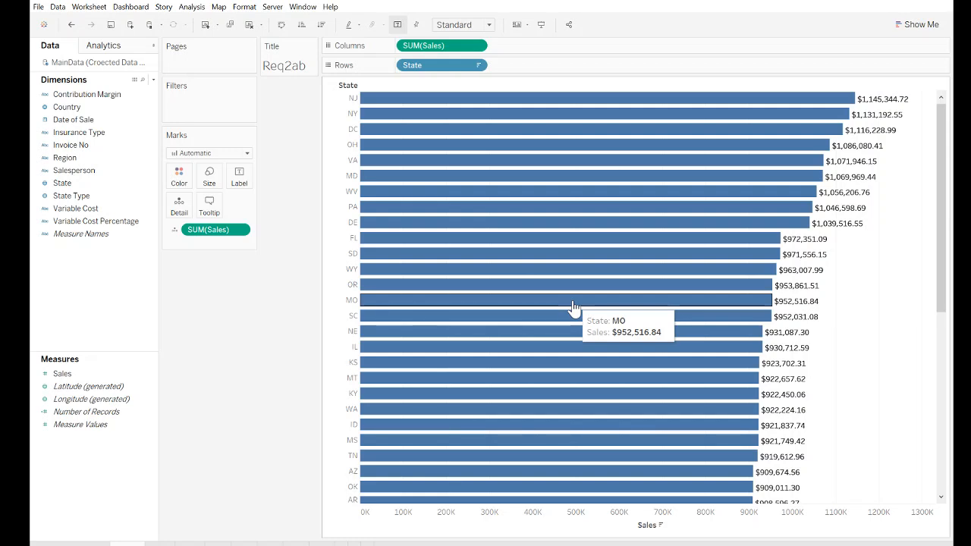
- Examine the ranked total sales by state on the Req2ab sheet, from the highest state to the lowest
{"action": "scroll", "coordinate": [528, 430], "scroll_direction": "down", "scroll_amount": 1}
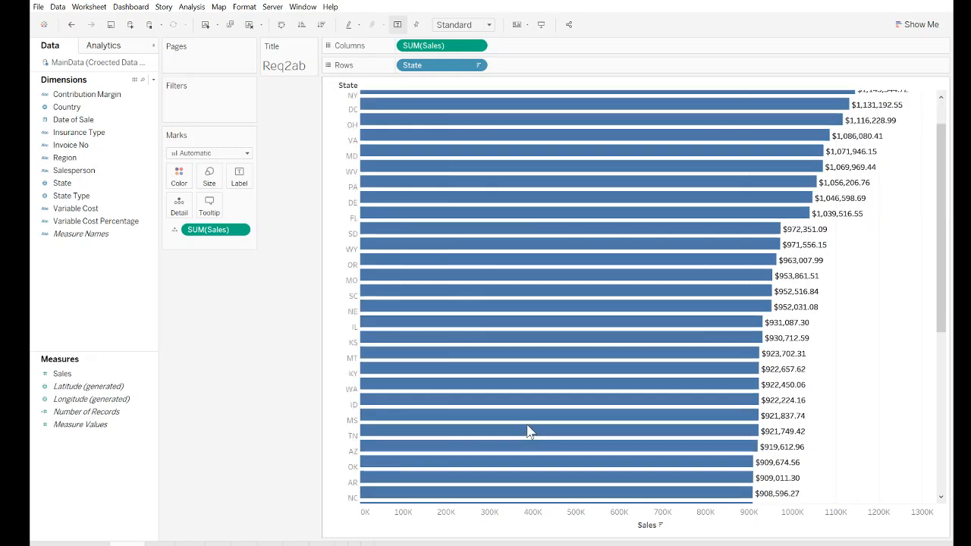
{"action": "scroll", "coordinate": [529, 431], "scroll_direction": "down", "scroll_amount": 10}
{"action": "scroll", "coordinate": [523, 435], "scroll_direction": "up", "scroll_amount": 12}
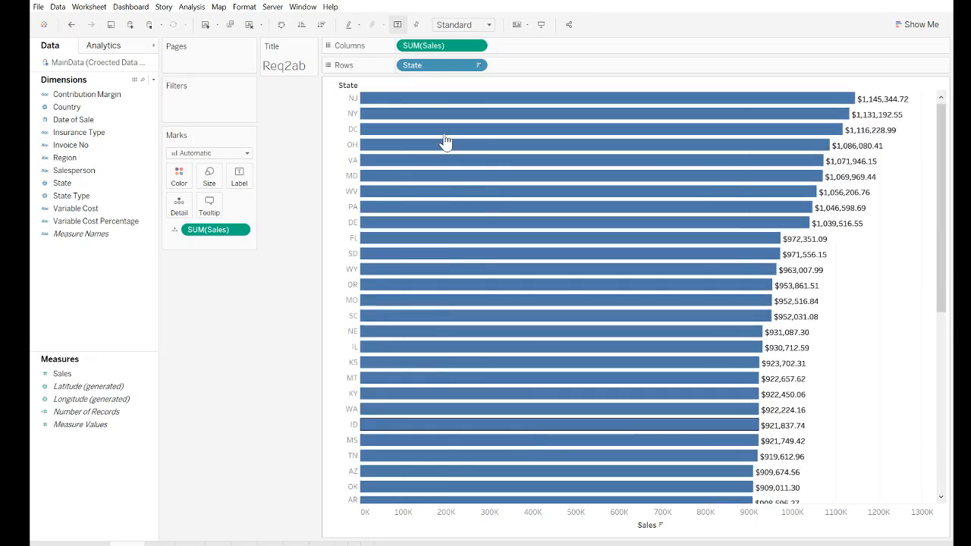
{"action": "mouse_move", "coordinate": [545, 131]}
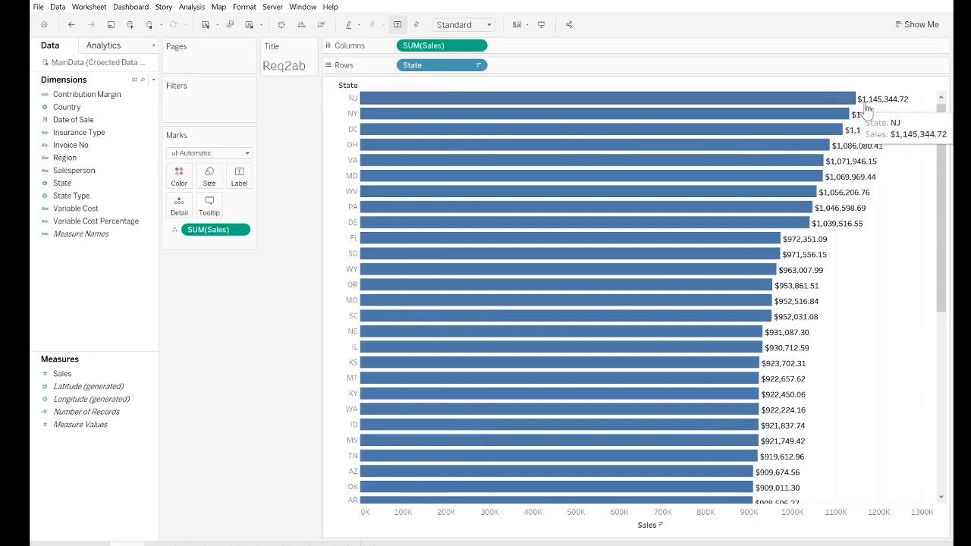
{"action": "scroll", "coordinate": [660, 258], "scroll_direction": "down", "scroll_amount": 5}
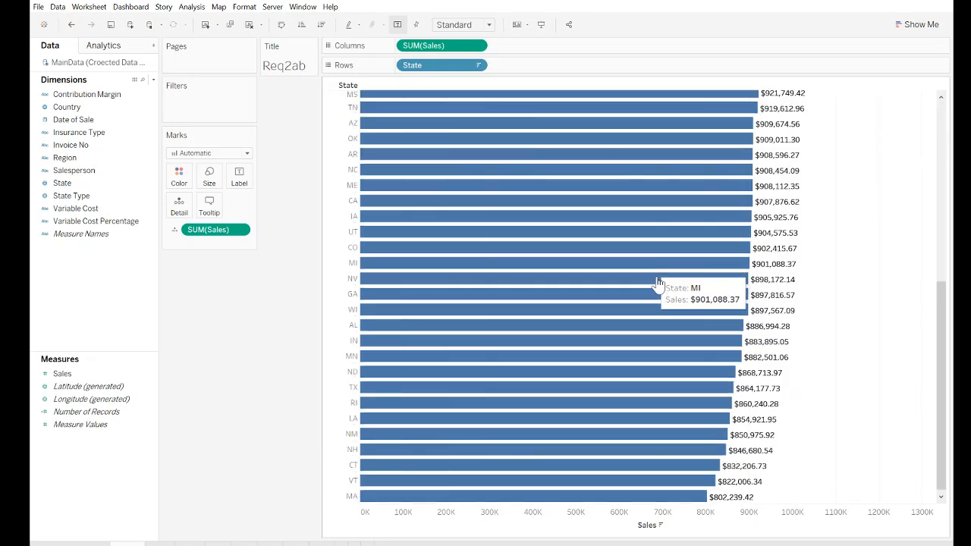
{"action": "scroll", "coordinate": [728, 357], "scroll_direction": "up", "scroll_amount": 5}
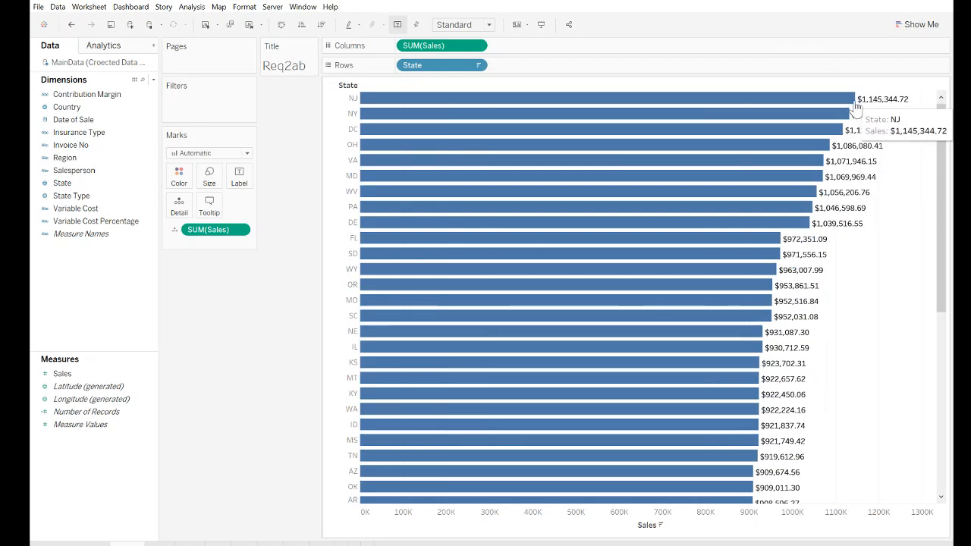
{"action": "scroll", "coordinate": [650, 318], "scroll_direction": "down", "scroll_amount": 5}
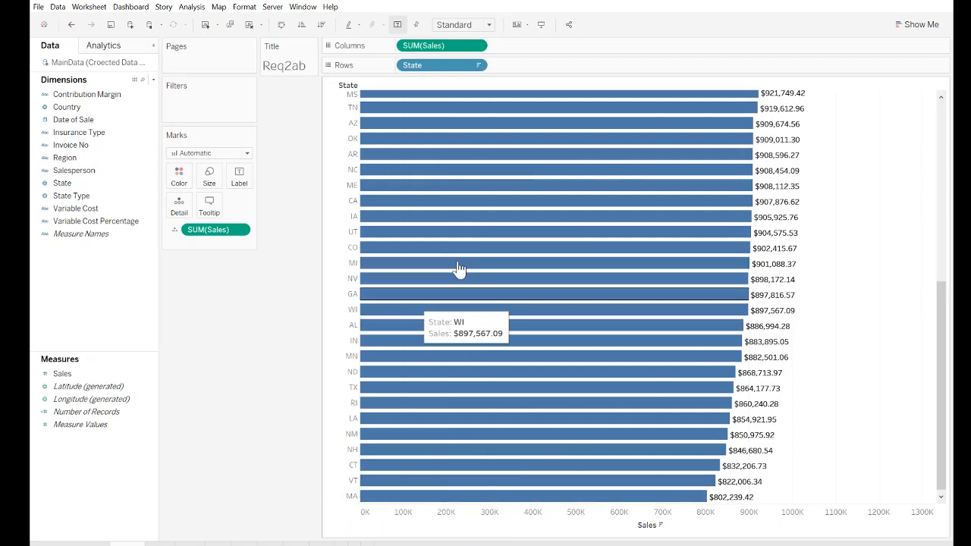
{"action": "scroll", "coordinate": [440, 493], "scroll_direction": "up", "scroll_amount": 5}
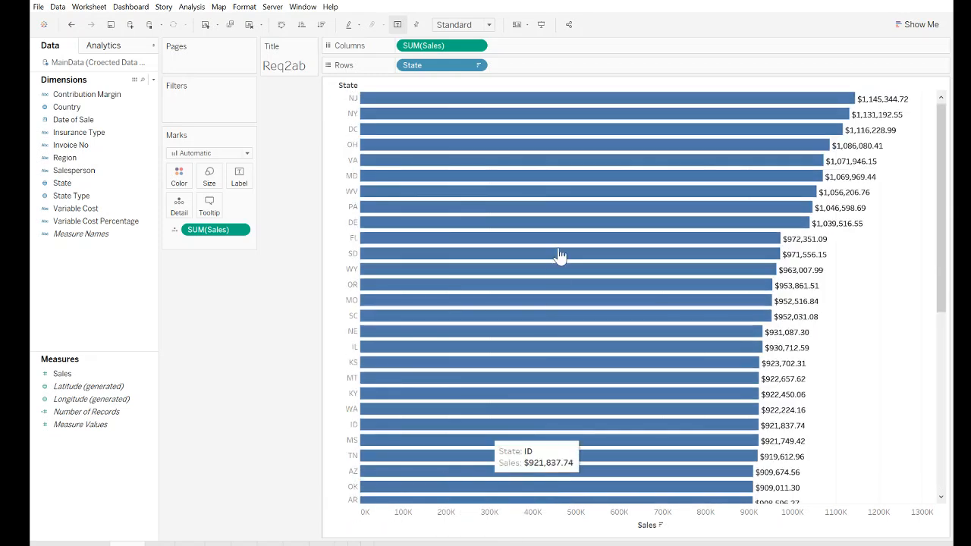
{"action": "scroll", "coordinate": [491, 373], "scroll_direction": "down", "scroll_amount": 7}
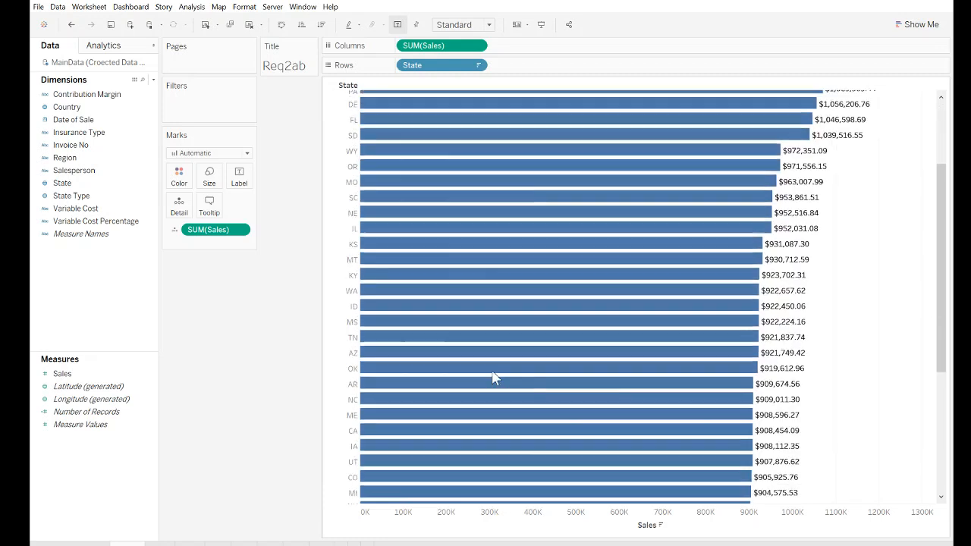
- Open the Req2c sheet and compare the average sales of the highest and lowest states
{"action": "left_click", "coordinate": [158, 544]}
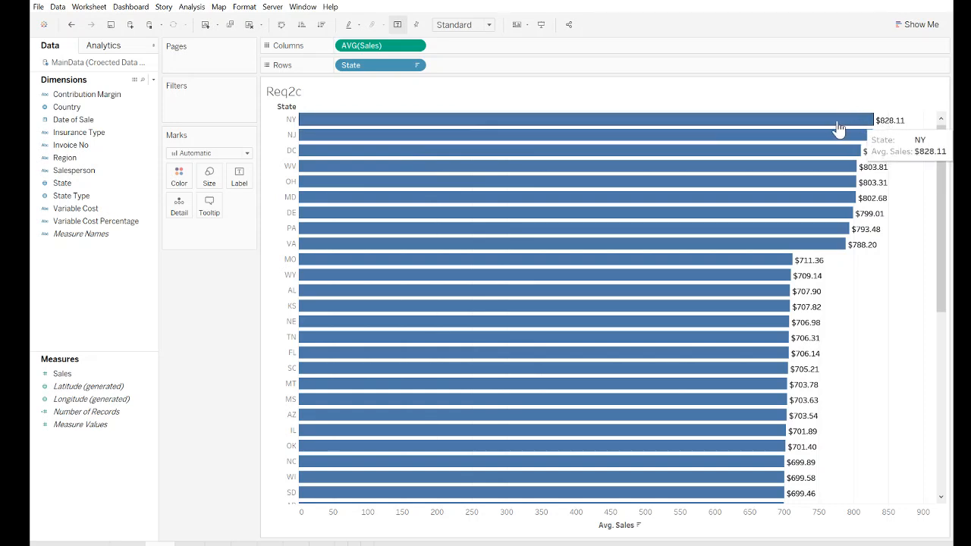
{"action": "scroll", "coordinate": [743, 179], "scroll_direction": "down", "scroll_amount": 8}
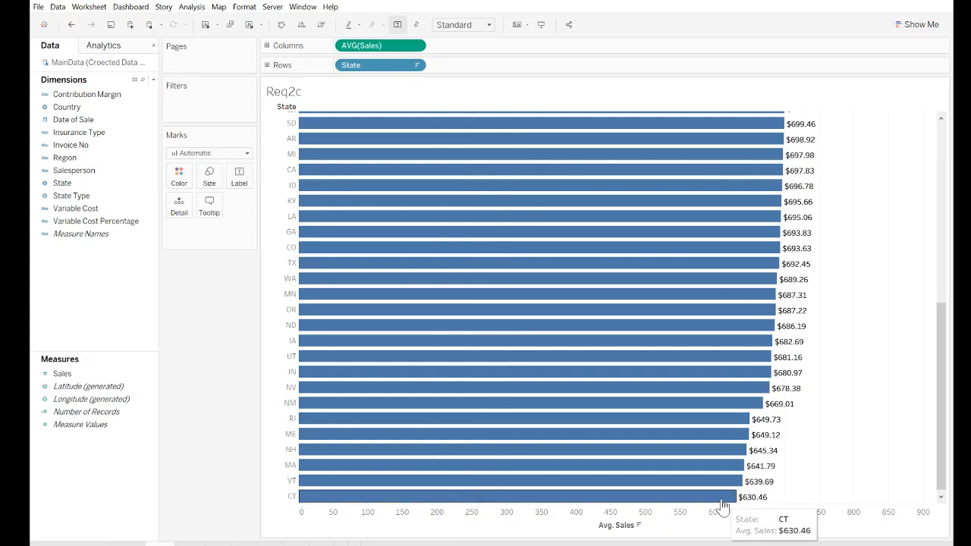
{"action": "scroll", "coordinate": [552, 462], "scroll_direction": "up", "scroll_amount": 8}
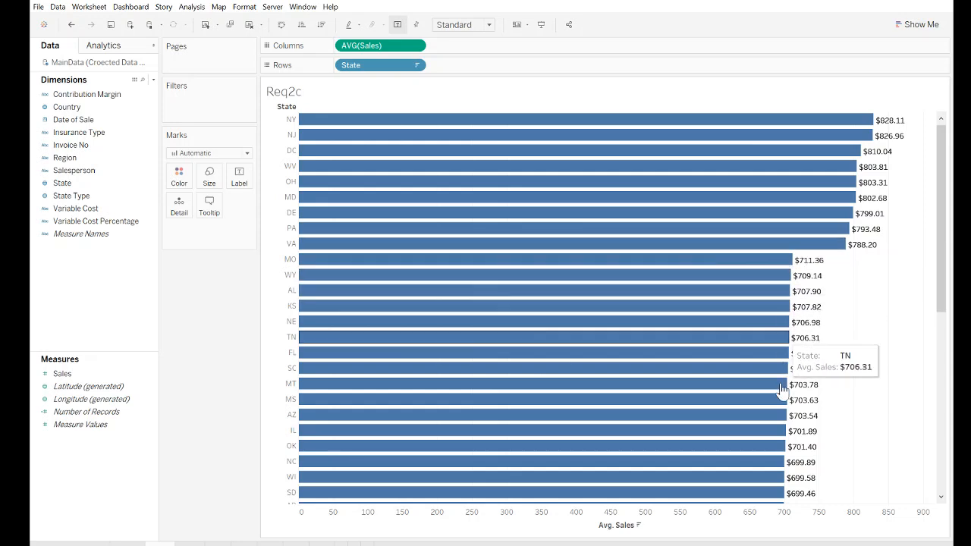
{"action": "scroll", "coordinate": [778, 402], "scroll_direction": "down", "scroll_amount": 2}
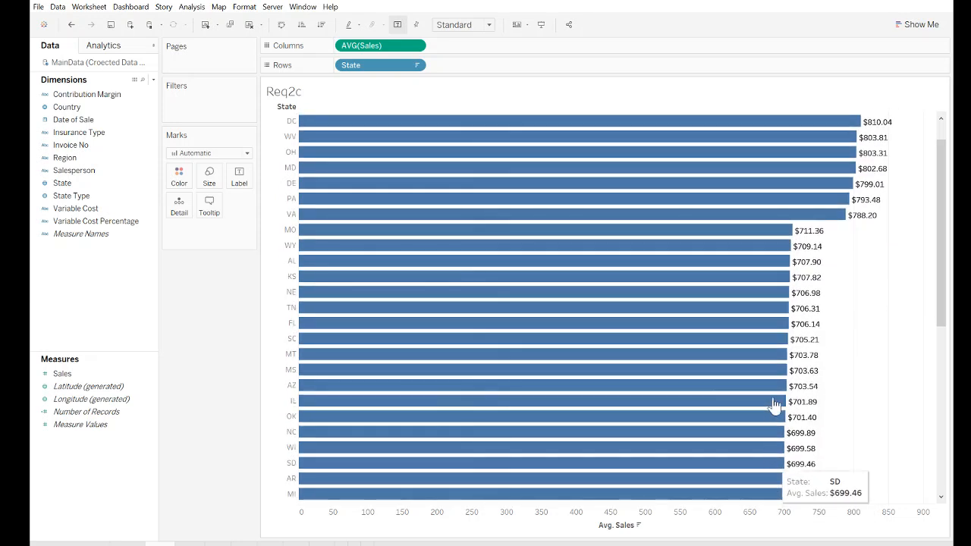
{"action": "scroll", "coordinate": [763, 335], "scroll_direction": "down", "scroll_amount": 4}
{"action": "scroll", "coordinate": [768, 350], "scroll_direction": "down", "scroll_amount": 10}
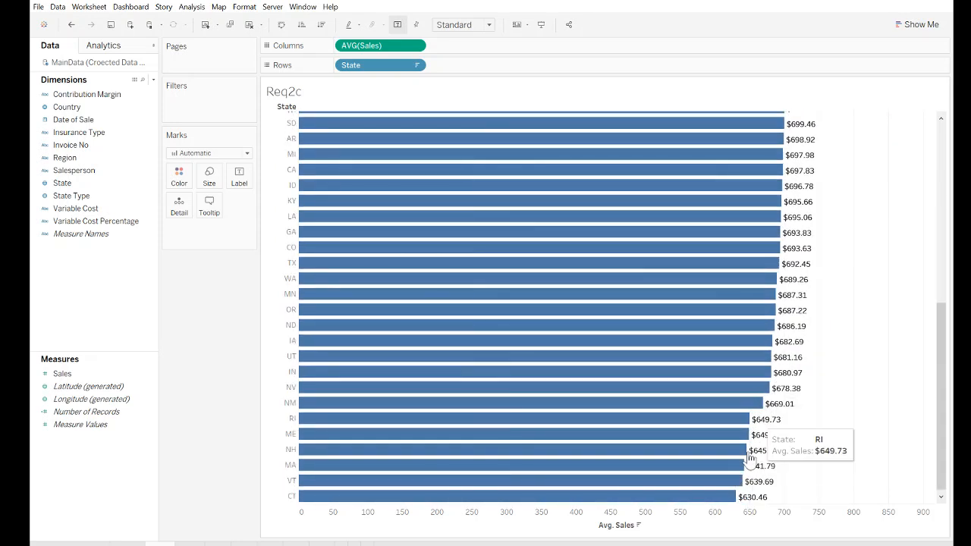
{"action": "scroll", "coordinate": [748, 464], "scroll_direction": "up", "scroll_amount": 2}
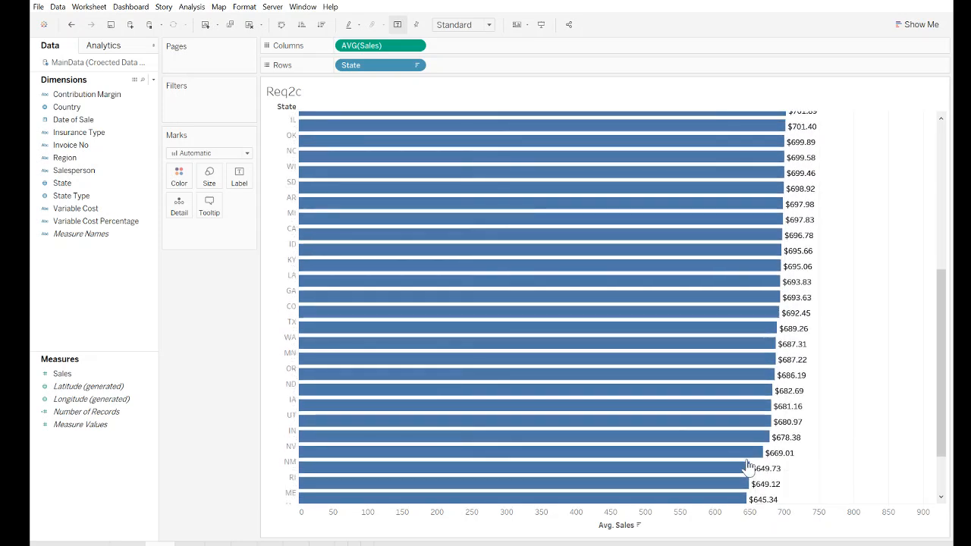
{"action": "scroll", "coordinate": [747, 464], "scroll_direction": "up", "scroll_amount": 10}
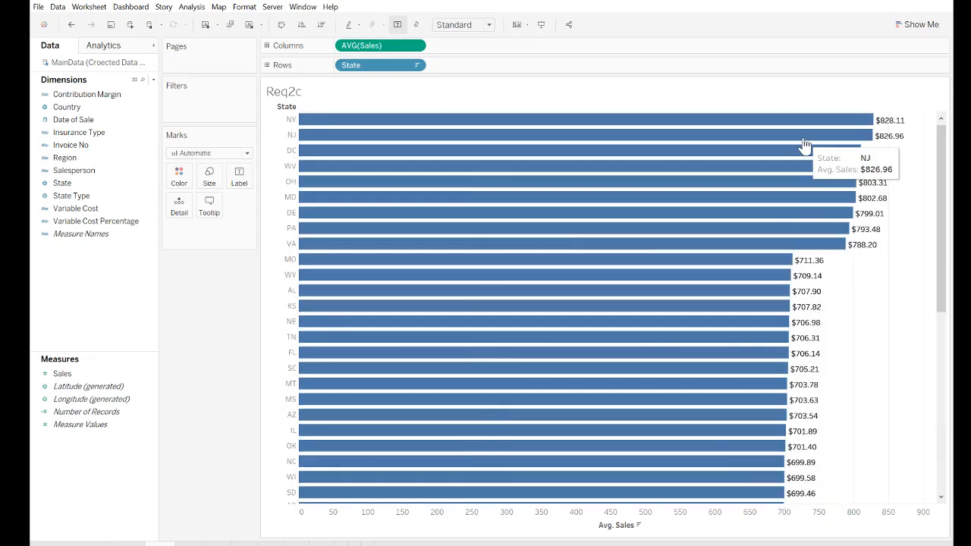
{"action": "scroll", "coordinate": [735, 319], "scroll_direction": "down", "scroll_amount": 10}
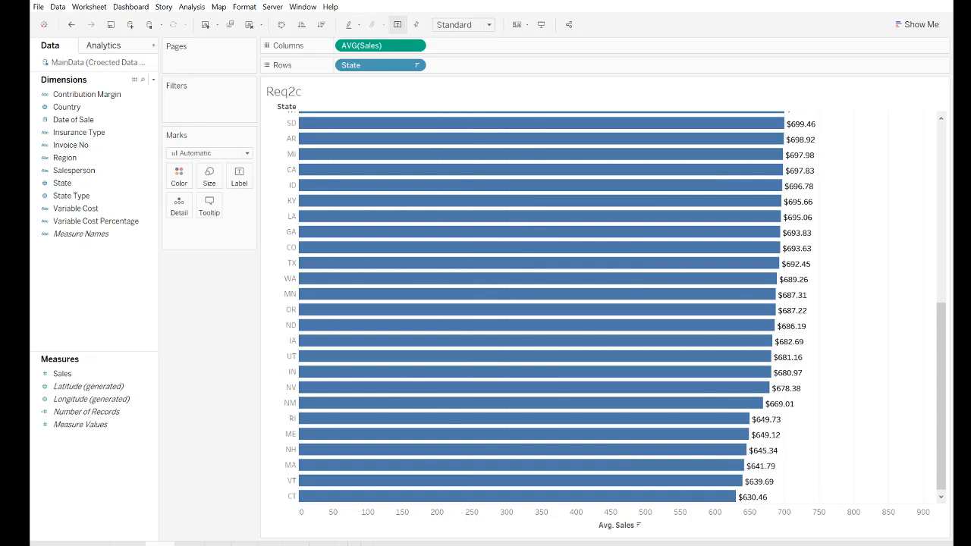
- Open the Rec2d sheet and examine the count of sales by state from the highest to the lowest
{"action": "left_click", "coordinate": [189, 543]}
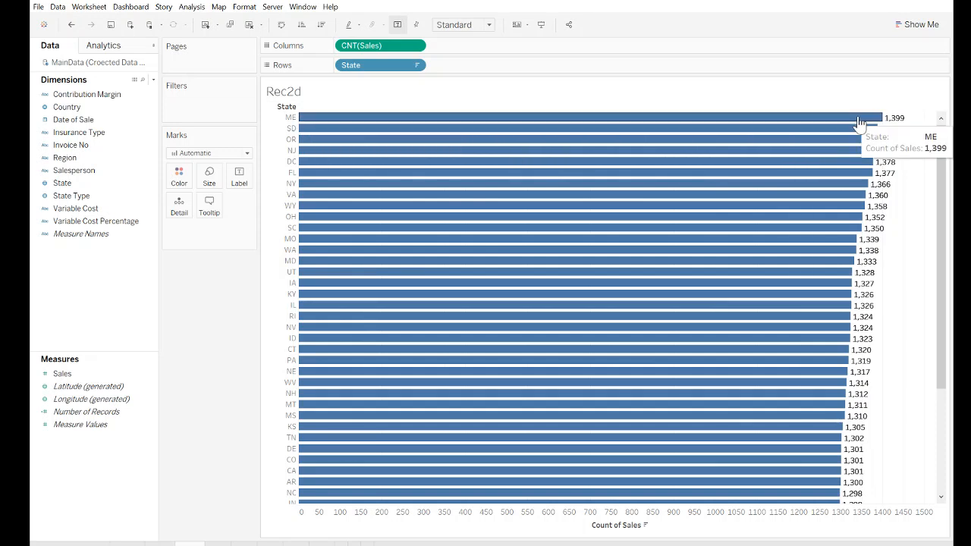
{"action": "scroll", "coordinate": [592, 348], "scroll_direction": "down", "scroll_amount": 4}
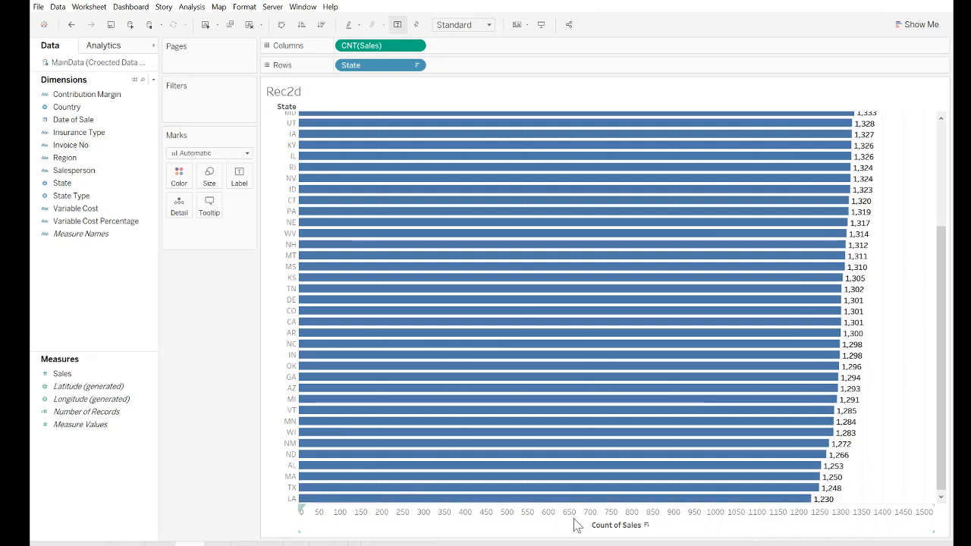
{"action": "scroll", "coordinate": [656, 474], "scroll_direction": "up", "scroll_amount": 5}
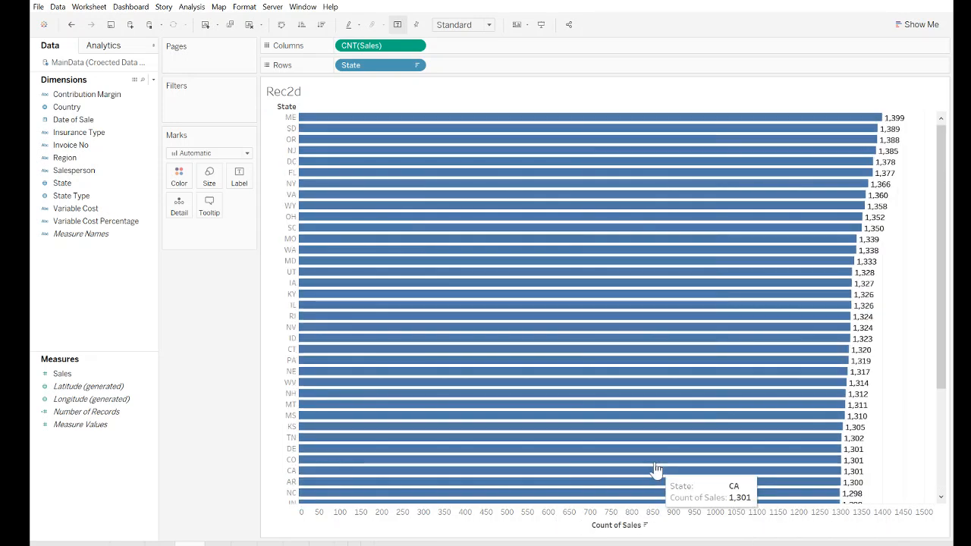
{"action": "scroll", "coordinate": [628, 452], "scroll_direction": "down", "scroll_amount": 5}
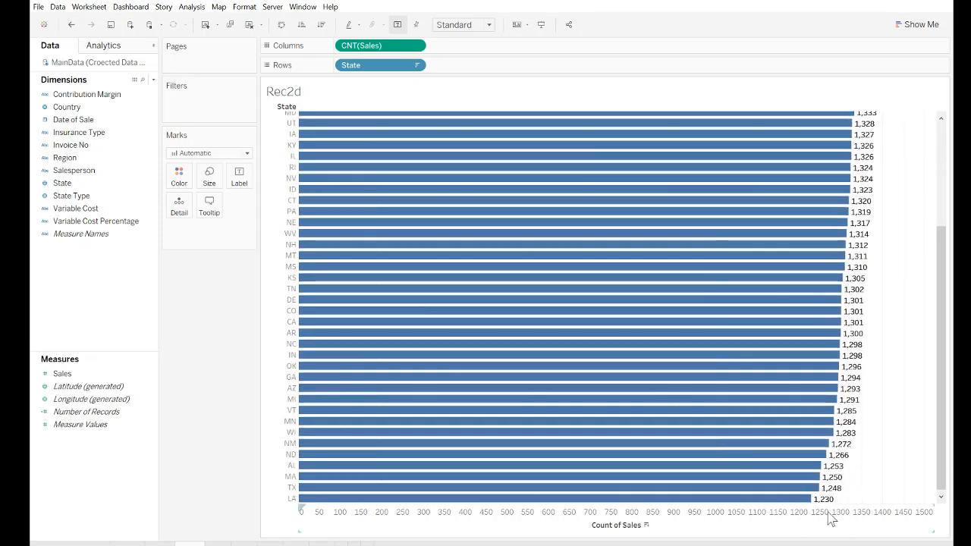
{"action": "scroll", "coordinate": [804, 505], "scroll_direction": "up", "scroll_amount": 5}
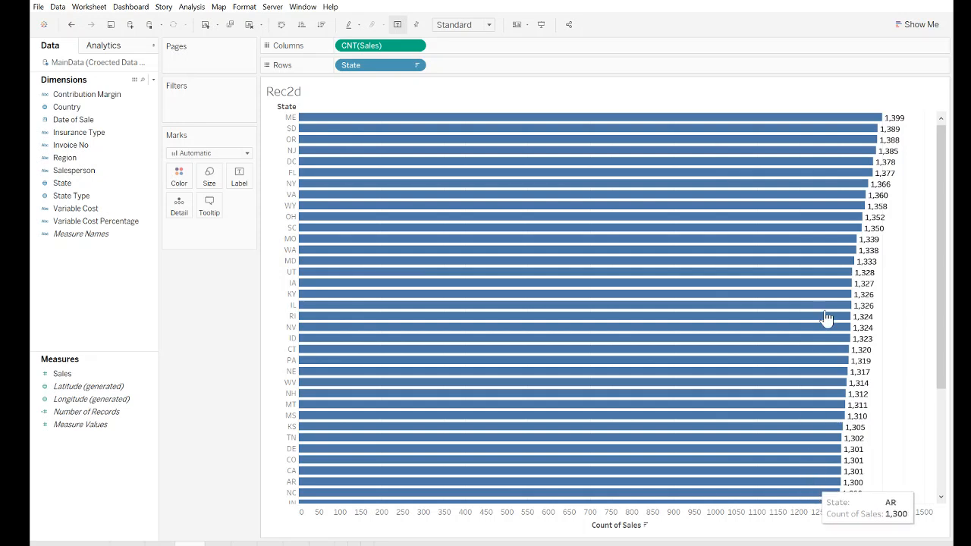
{"action": "scroll", "coordinate": [859, 357], "scroll_direction": "down", "scroll_amount": 1}
{"action": "scroll", "coordinate": [859, 357], "scroll_direction": "down", "scroll_amount": 2}
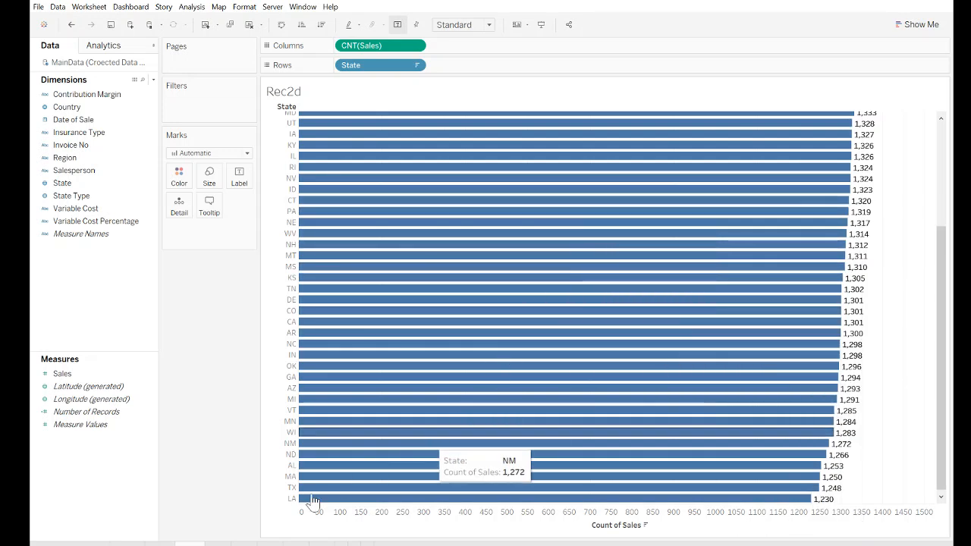
- Open the Req3 sheet and review the one-decimal average sales for all states, from highest to lowest
{"action": "left_click", "coordinate": [218, 544]}
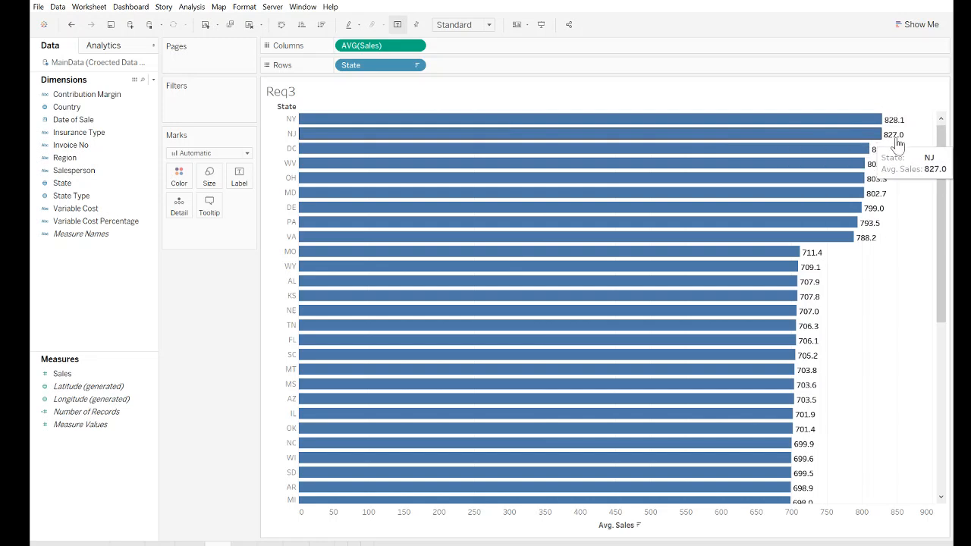
{"action": "scroll", "coordinate": [606, 228], "scroll_direction": "down", "scroll_amount": 5}
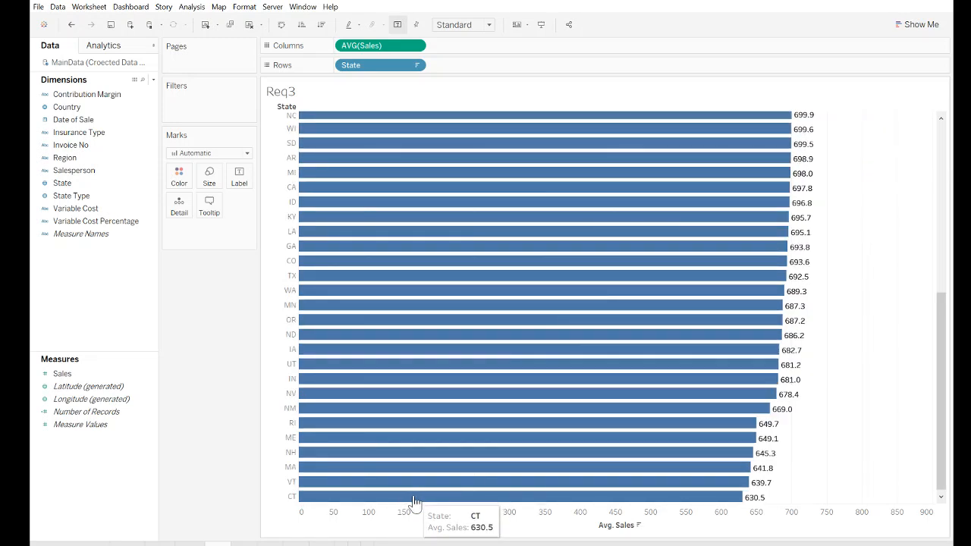
{"action": "scroll", "coordinate": [596, 472], "scroll_direction": "up", "scroll_amount": 5}
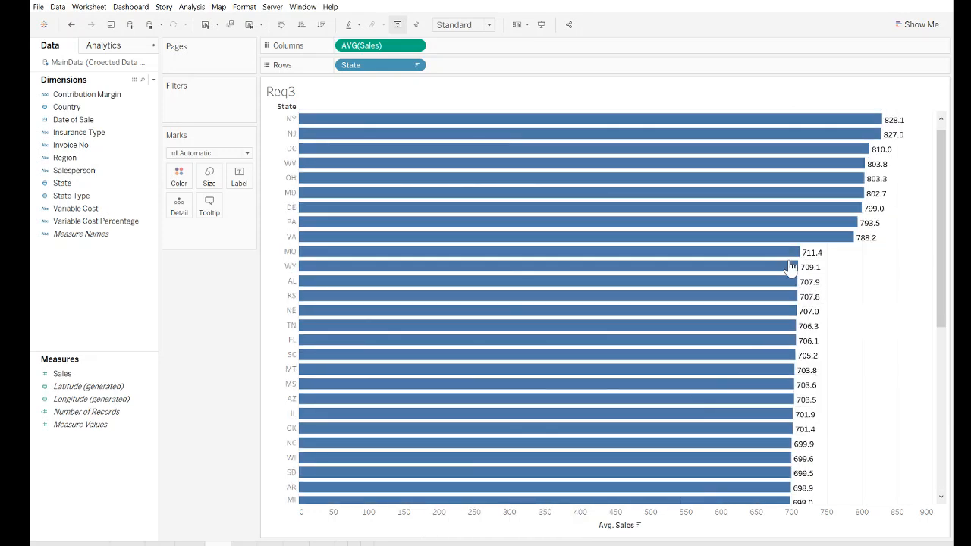
{"action": "scroll", "coordinate": [791, 288], "scroll_direction": "down", "scroll_amount": 5}
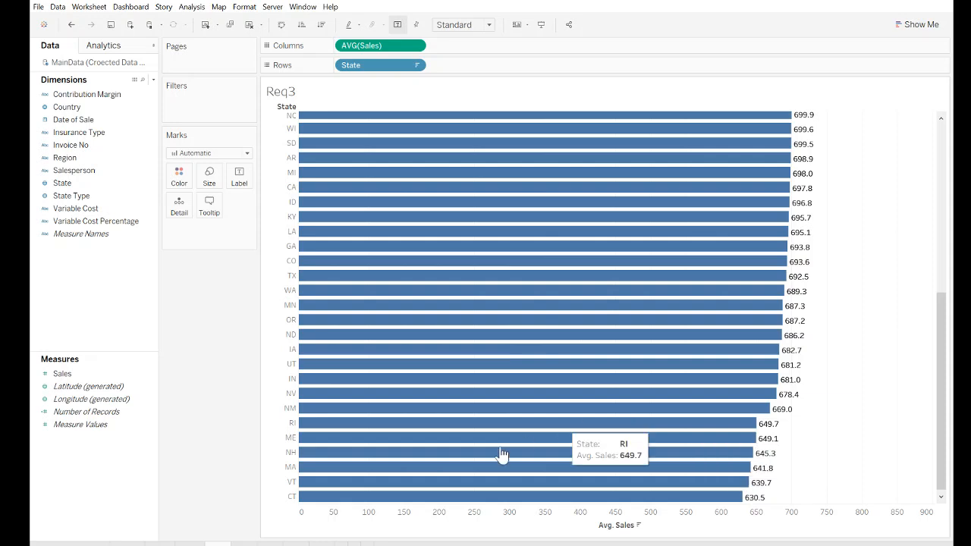
{"action": "scroll", "coordinate": [642, 440], "scroll_direction": "up", "scroll_amount": 5}
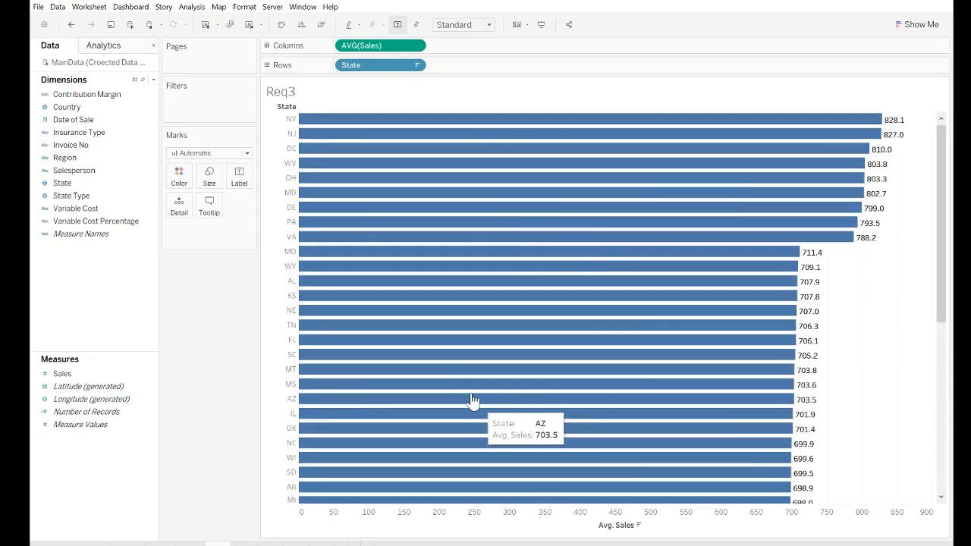
{"action": "scroll", "coordinate": [508, 314], "scroll_direction": "down", "scroll_amount": 1}
{"action": "scroll", "coordinate": [523, 334], "scroll_direction": "down", "scroll_amount": 3}
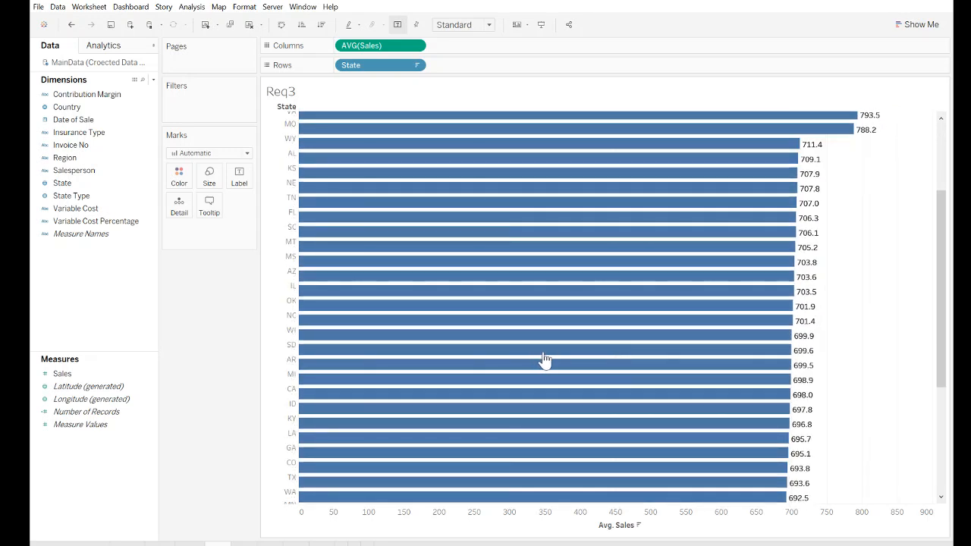
{"action": "scroll", "coordinate": [546, 359], "scroll_direction": "down", "scroll_amount": 6}
{"action": "scroll", "coordinate": [548, 360], "scroll_direction": "down", "scroll_amount": 3}
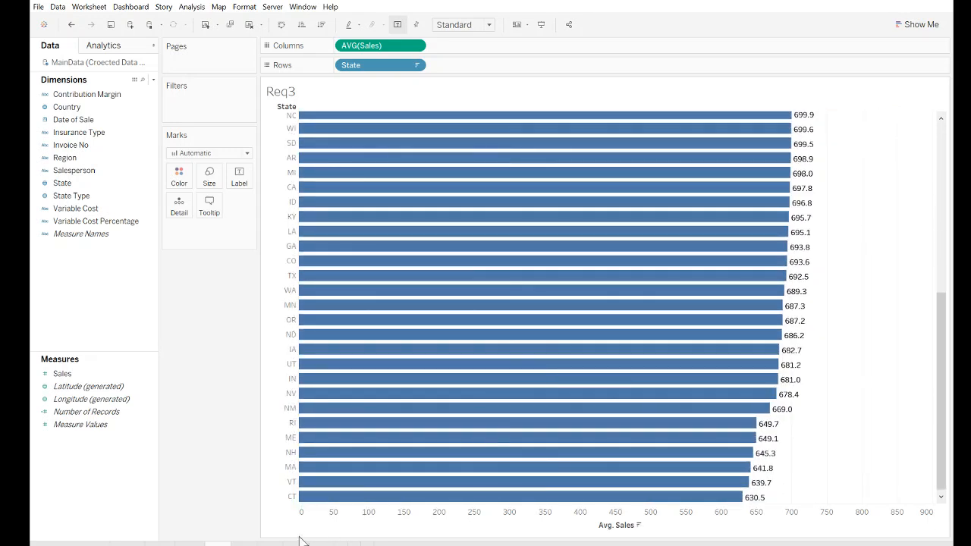
- Review total sales by region on the Req4 sheet and the sales by region and salesperson on Req5
{"action": "left_click", "coordinate": [245, 543]}
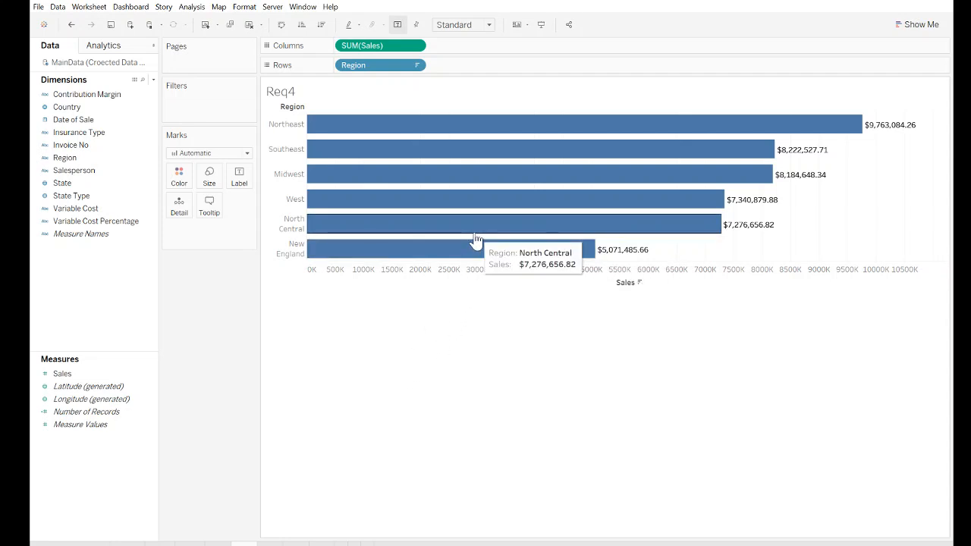
{"action": "left_click", "coordinate": [271, 544]}
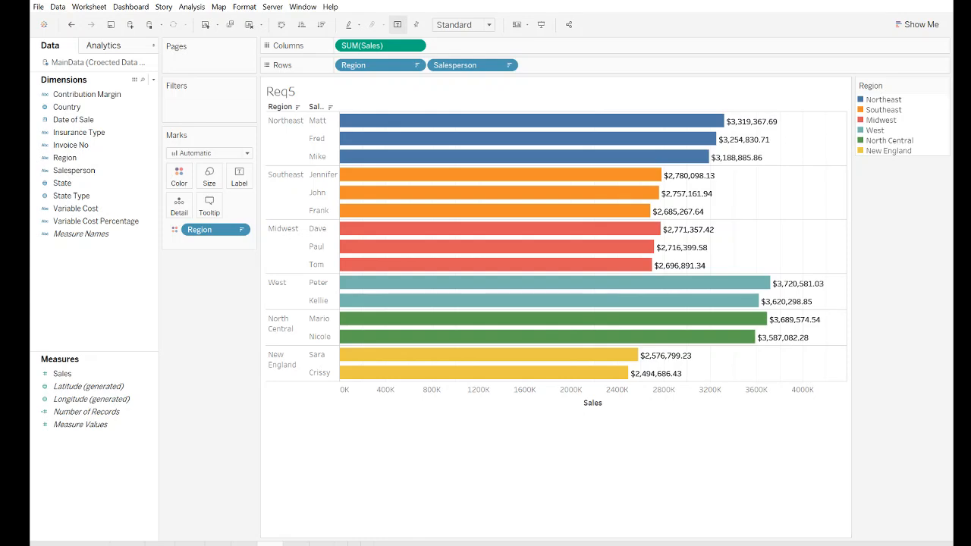
- Open the Req6 sheet and inspect the Northeast sales bars by insurance type, including Professional and Disability
{"action": "left_click", "coordinate": [296, 543]}
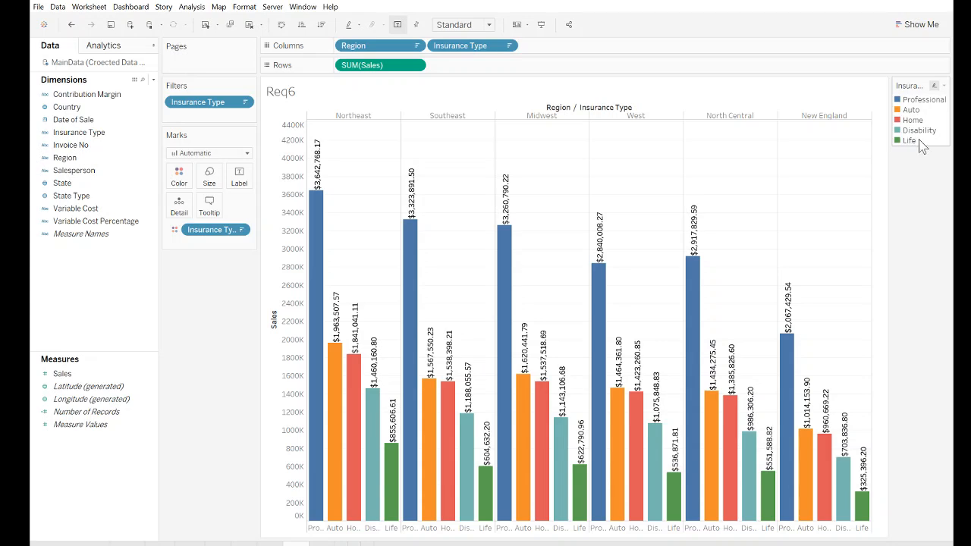
{"action": "mouse_move", "coordinate": [313, 345]}
{"action": "mouse_move", "coordinate": [318, 226]}
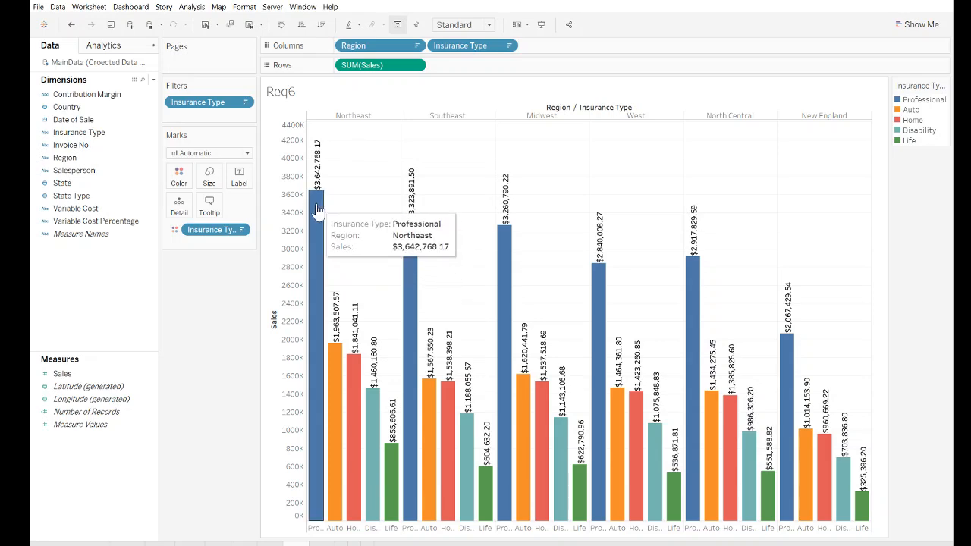
{"action": "mouse_move", "coordinate": [391, 483]}
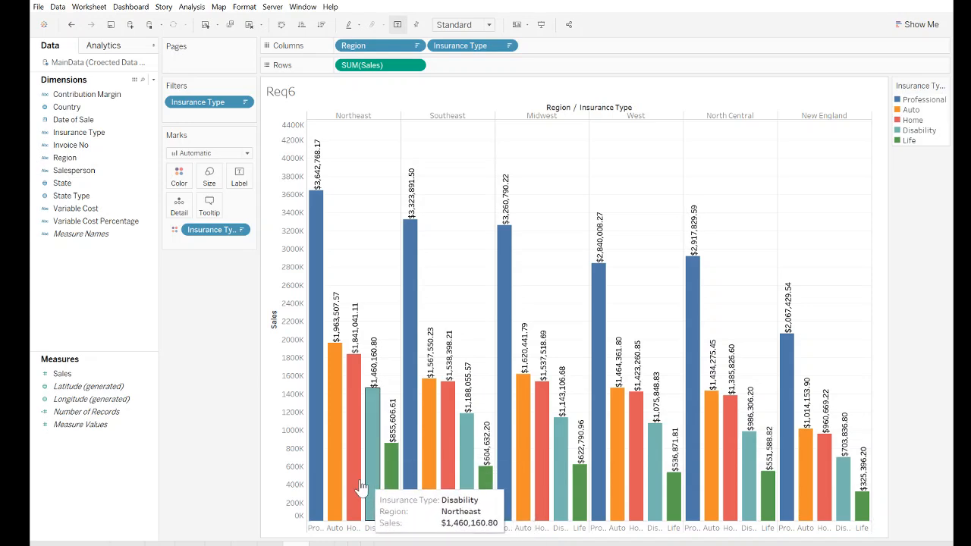
{"action": "mouse_move", "coordinate": [322, 475]}
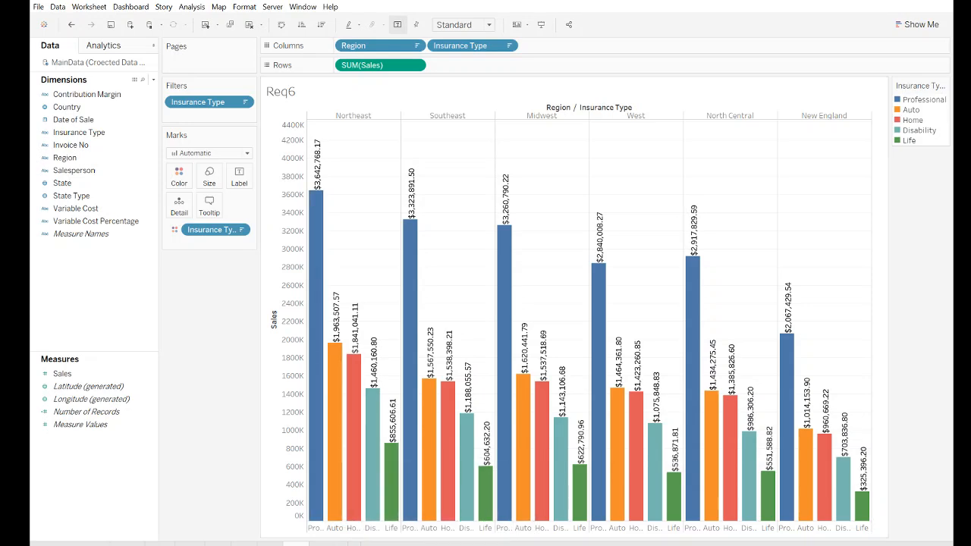
- Check the Midwest and New England sales by insurance type on Req6, and open the Req7 sheet's map of sales by state
{"action": "mouse_move", "coordinate": [538, 455]}
{"action": "mouse_move", "coordinate": [791, 412]}
{"action": "left_click", "coordinate": [322, 543]}
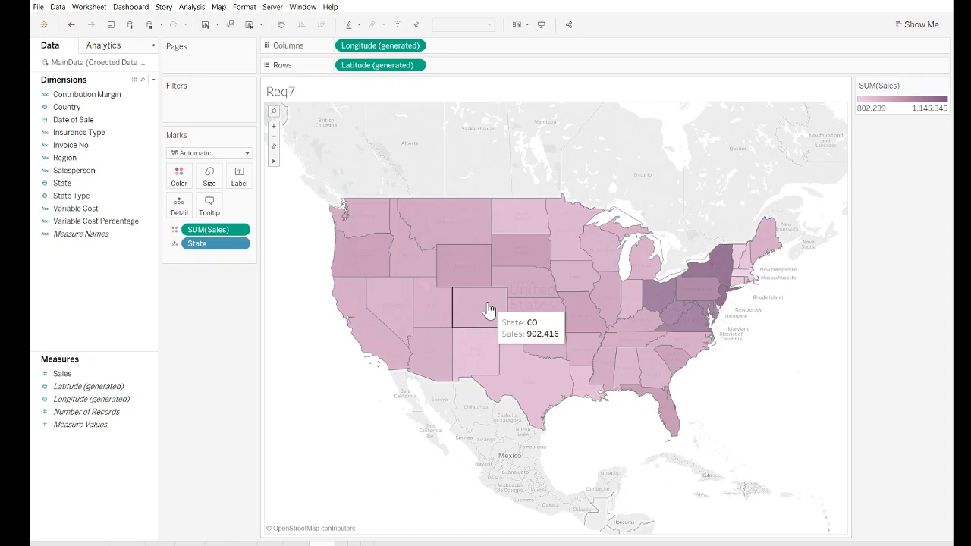
- Return to the Req6 sheet and compare insurance-type sales across regions, including the Northeast Auto bar
{"action": "left_click", "coordinate": [296, 543]}
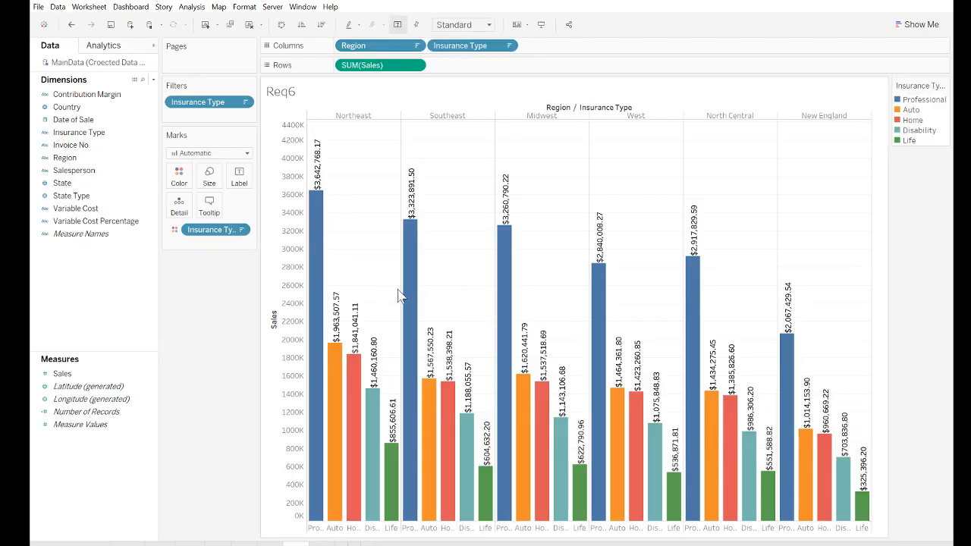
{"action": "mouse_move", "coordinate": [794, 385]}
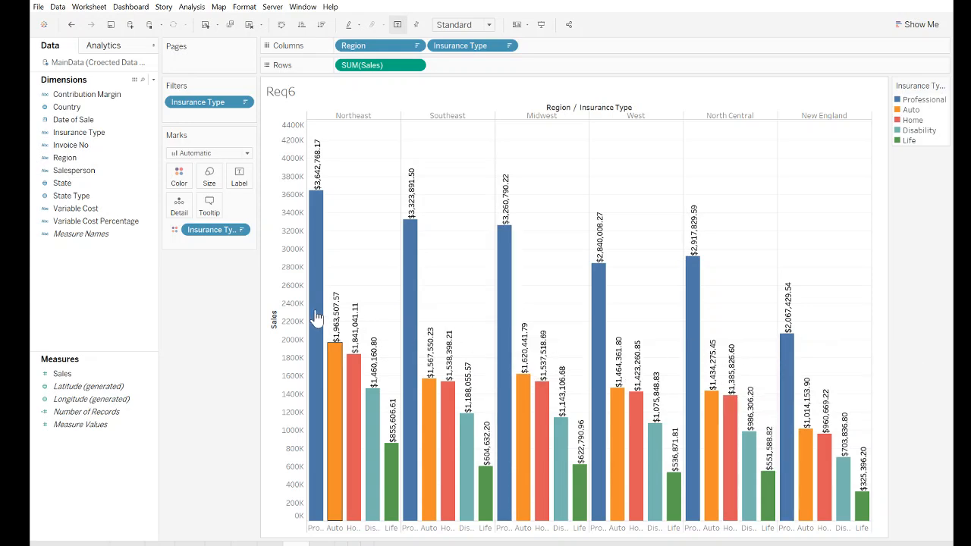
{"action": "mouse_move", "coordinate": [485, 507]}
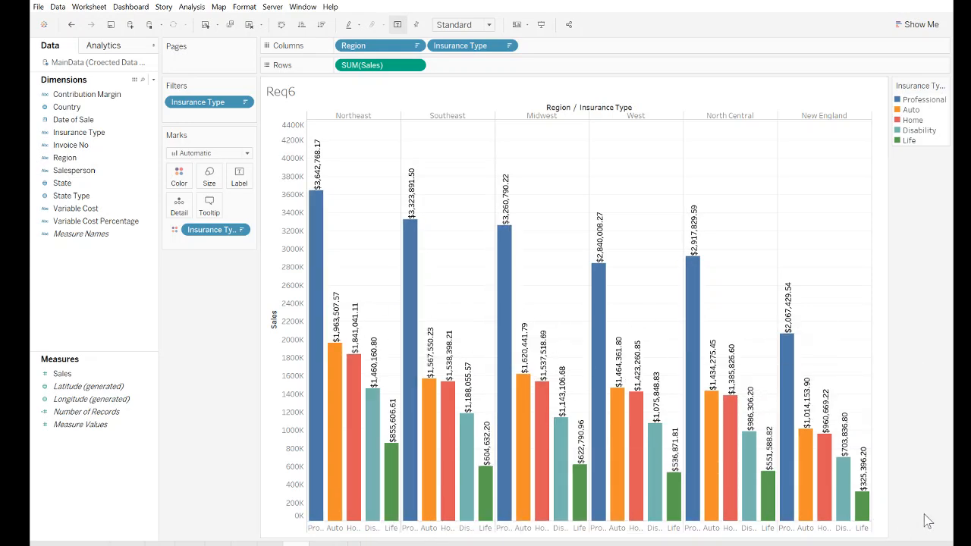
{"action": "mouse_move", "coordinate": [329, 388]}
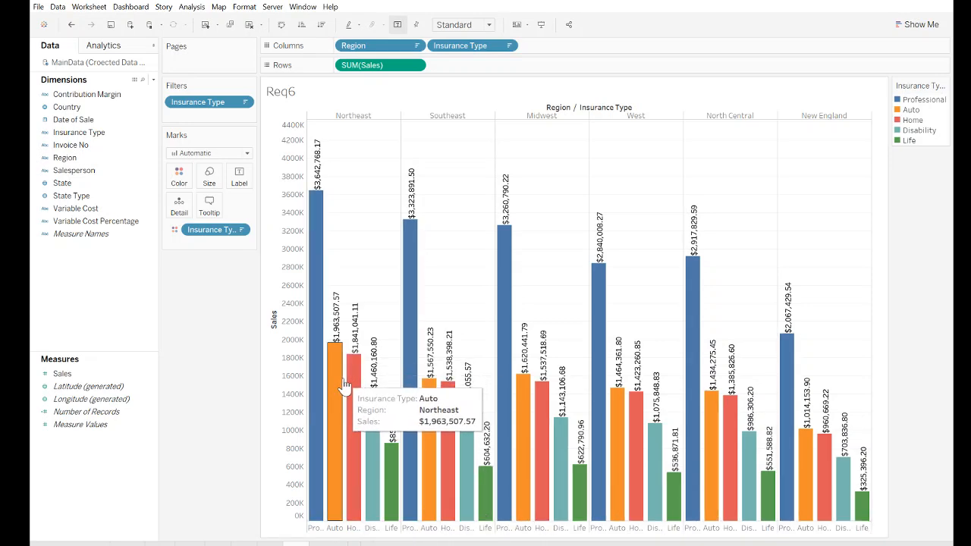
{"action": "mouse_move", "coordinate": [618, 443]}
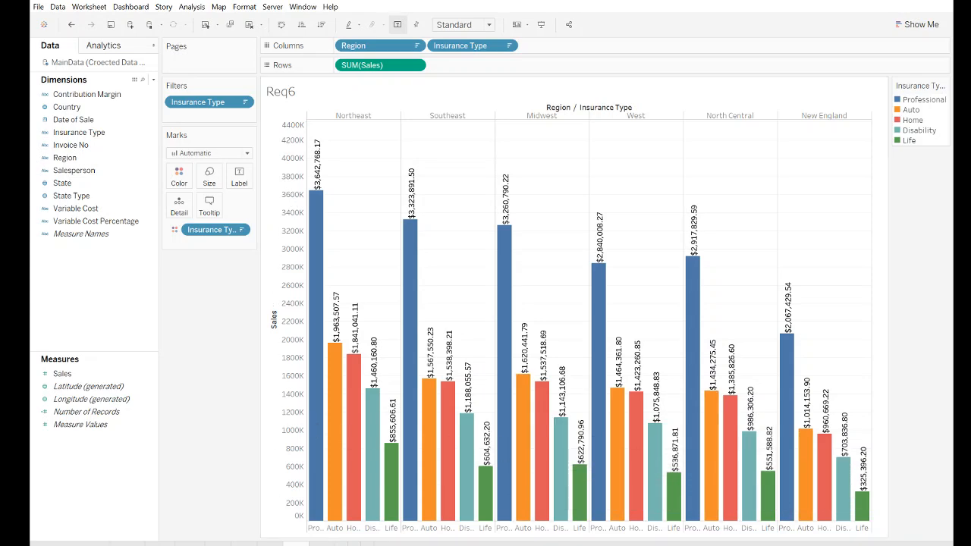
- Go back through the earlier requirement sheets to Req2ab and review total sales by state from the highest
{"action": "left_click", "coordinate": [270, 544]}
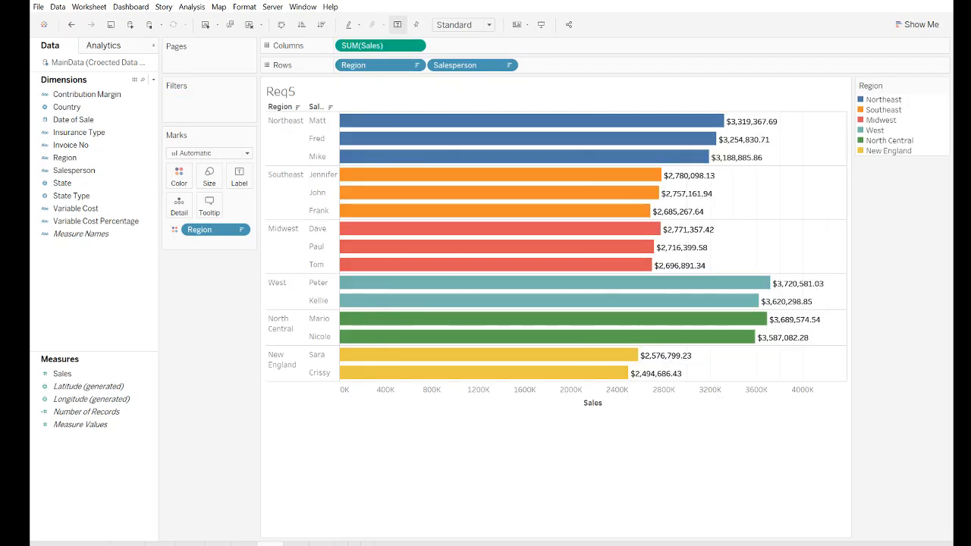
{"action": "left_click", "coordinate": [219, 544]}
{"action": "left_click", "coordinate": [189, 544]}
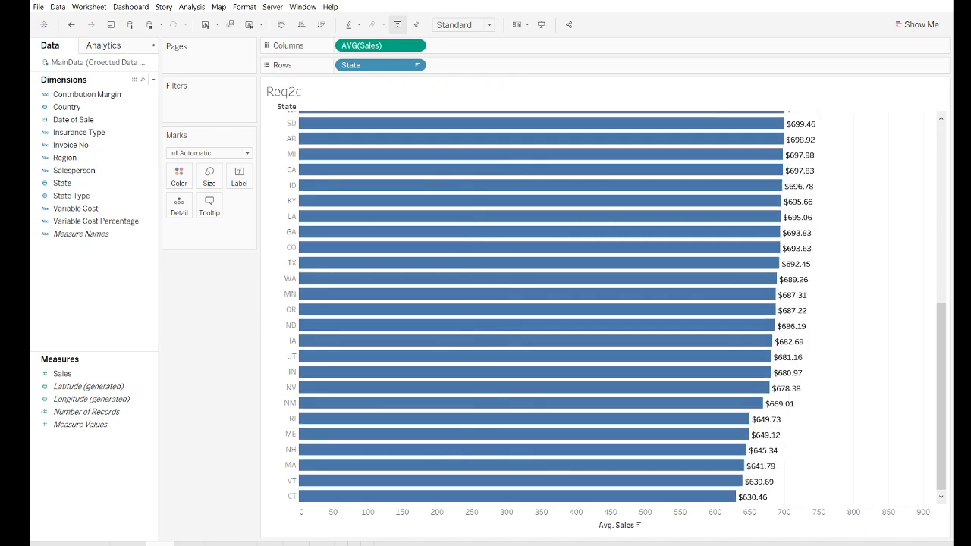
{"action": "left_click", "coordinate": [127, 544]}
{"action": "scroll", "coordinate": [364, 455], "scroll_direction": "up", "scroll_amount": 8}
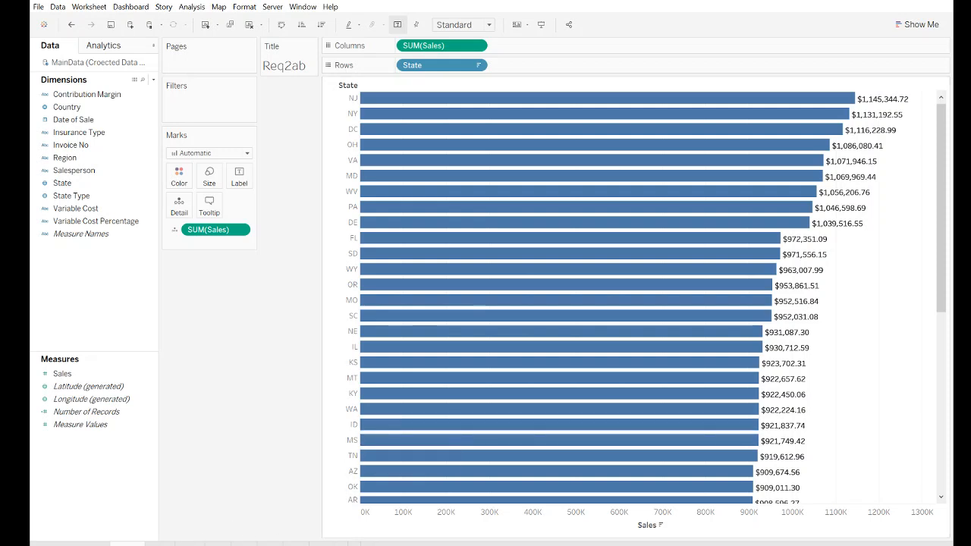
- Review the sheets in order from Req2c through Req2d, Req3, Req4 and Req5 to Req6
{"action": "left_click", "coordinate": [158, 544]}
{"action": "left_click", "coordinate": [190, 544]}
{"action": "left_click", "coordinate": [219, 544]}
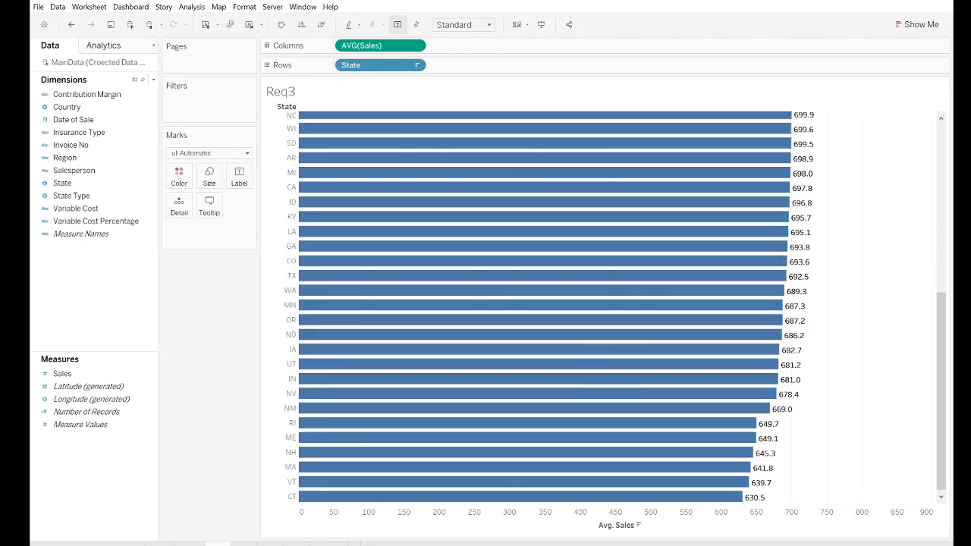
{"action": "left_click", "coordinate": [244, 544]}
{"action": "left_click", "coordinate": [270, 544]}
{"action": "left_click", "coordinate": [296, 543]}
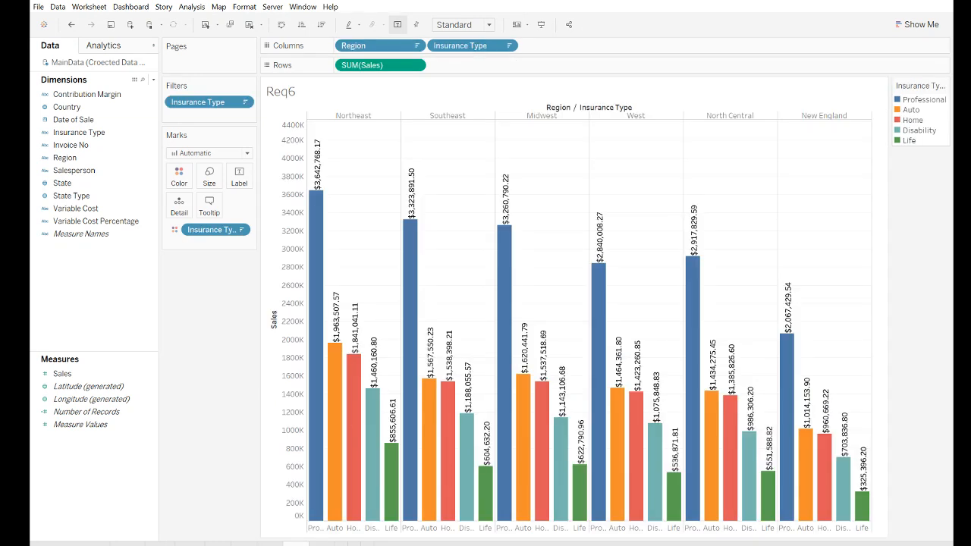
- Open the Req7 sheet and inspect state sales on the shaded US map, including Illinois, Texas and the northeastern states
{"action": "left_click", "coordinate": [322, 544]}
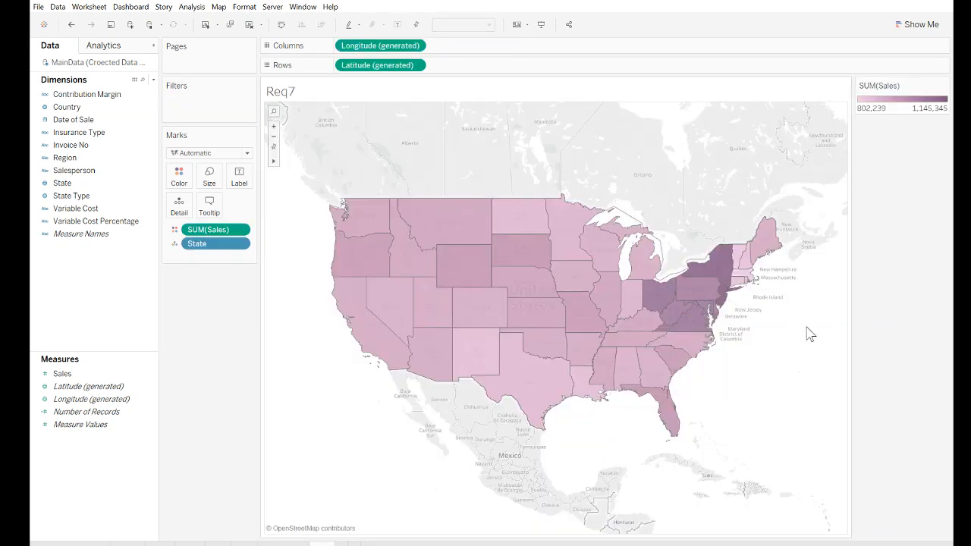
{"action": "mouse_move", "coordinate": [713, 270]}
{"action": "mouse_move", "coordinate": [617, 367]}
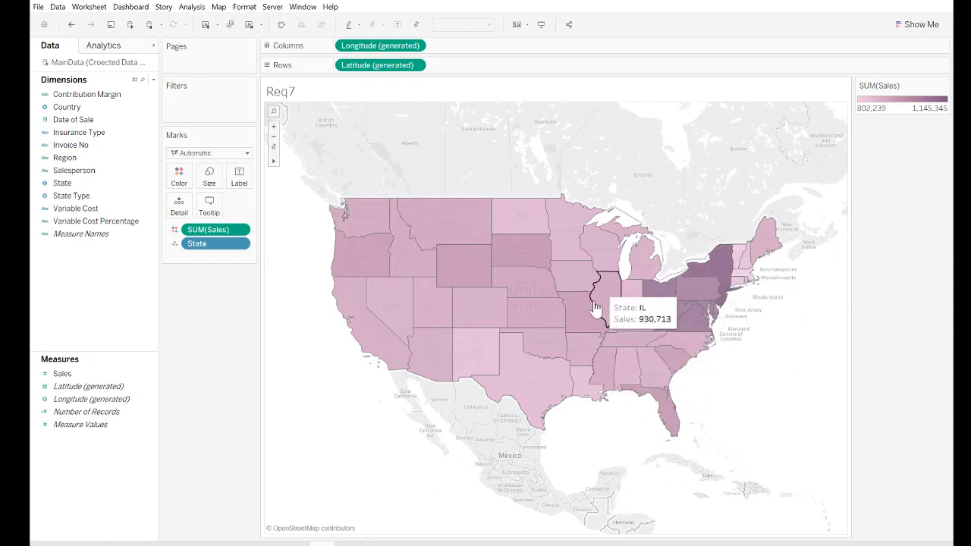
{"action": "mouse_move", "coordinate": [587, 236]}
{"action": "mouse_move", "coordinate": [461, 337]}
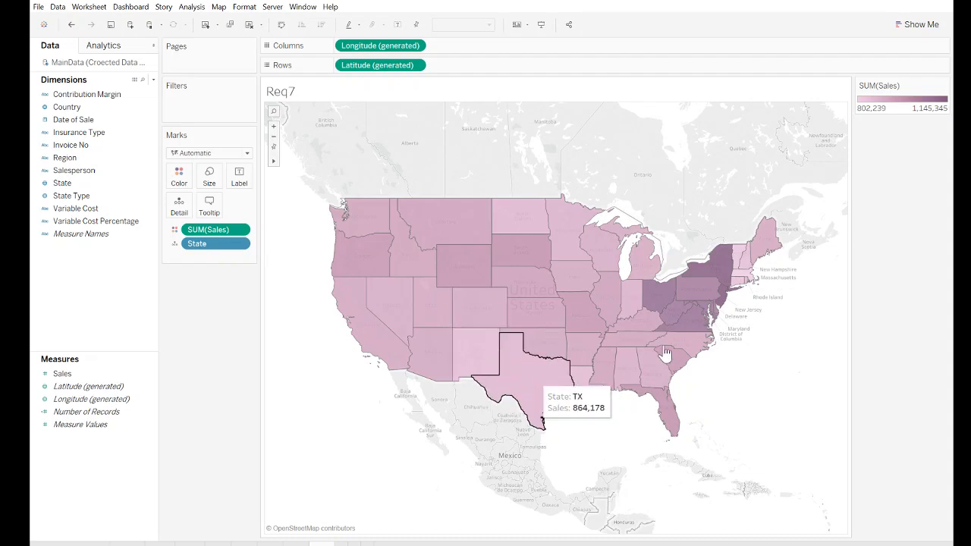
{"action": "mouse_move", "coordinate": [743, 261]}
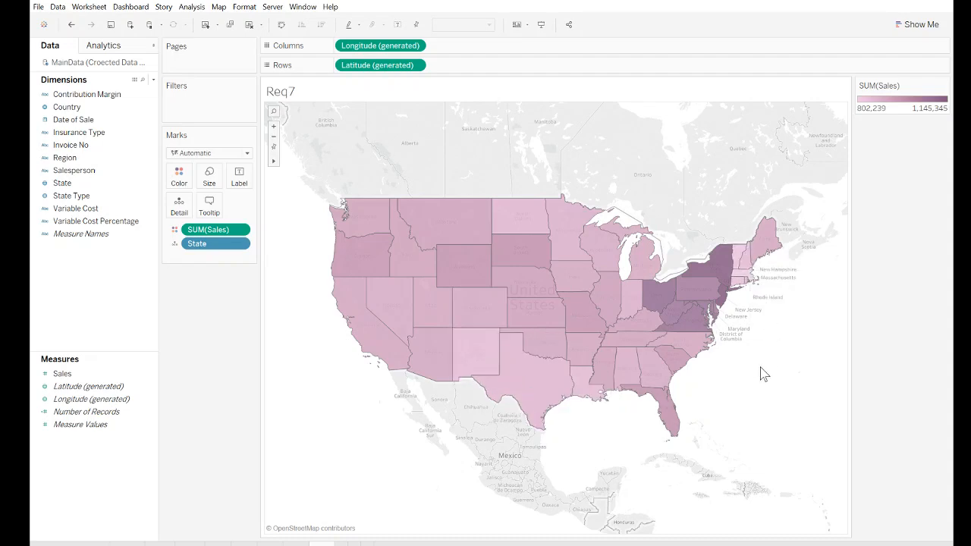